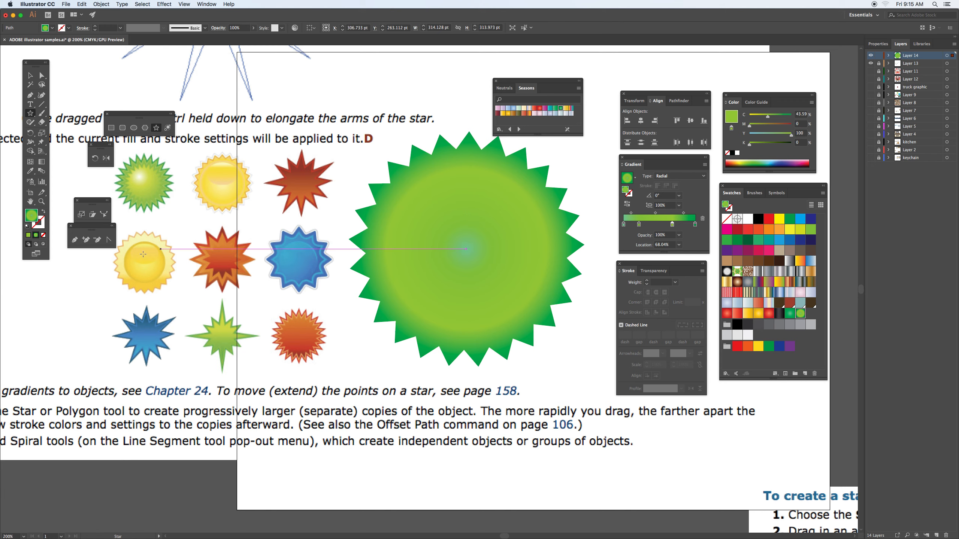
# Step: Give the large green star a green 7 pt stroke aligned to the outside
pyautogui.press('x')
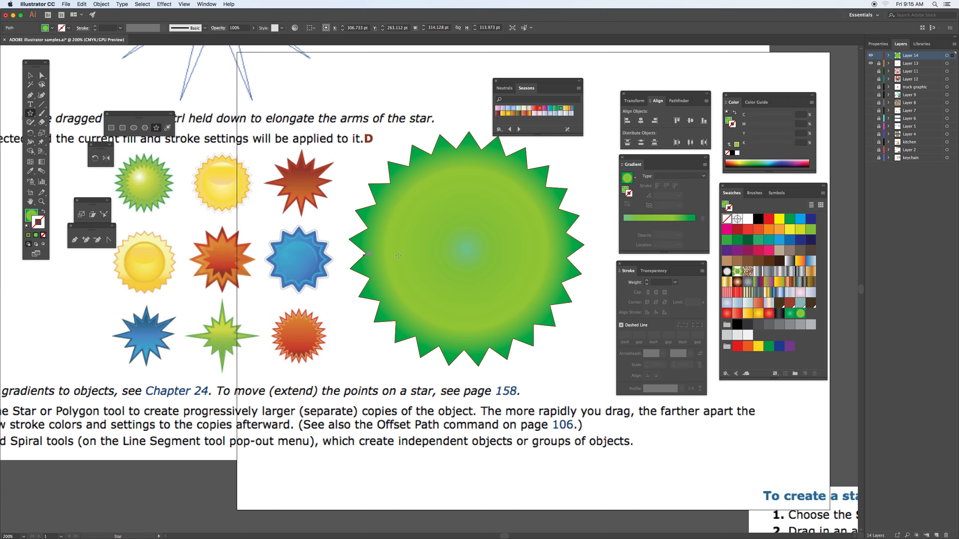
pyautogui.click(788, 220)
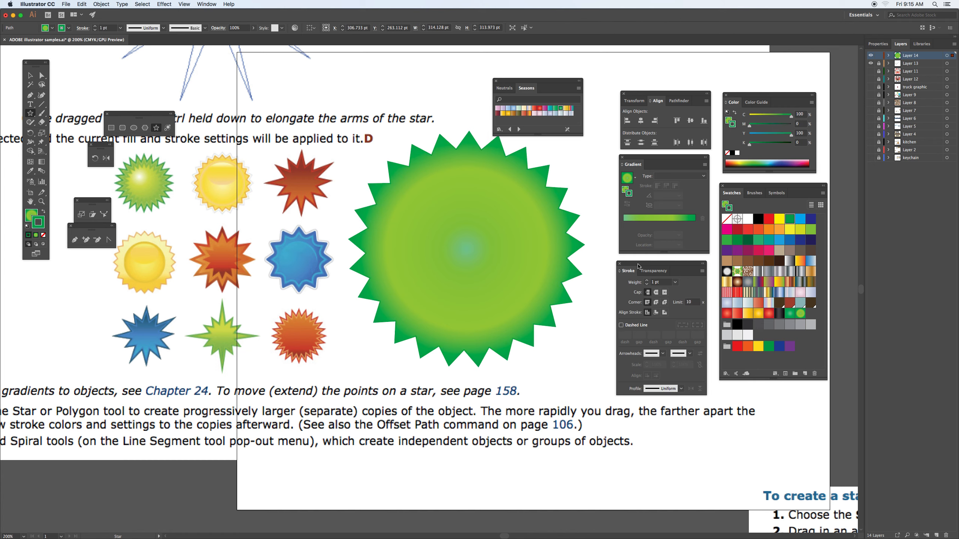
pyautogui.click(646, 280)
pyautogui.click(645, 281)
pyautogui.click(646, 280)
pyautogui.click(646, 281)
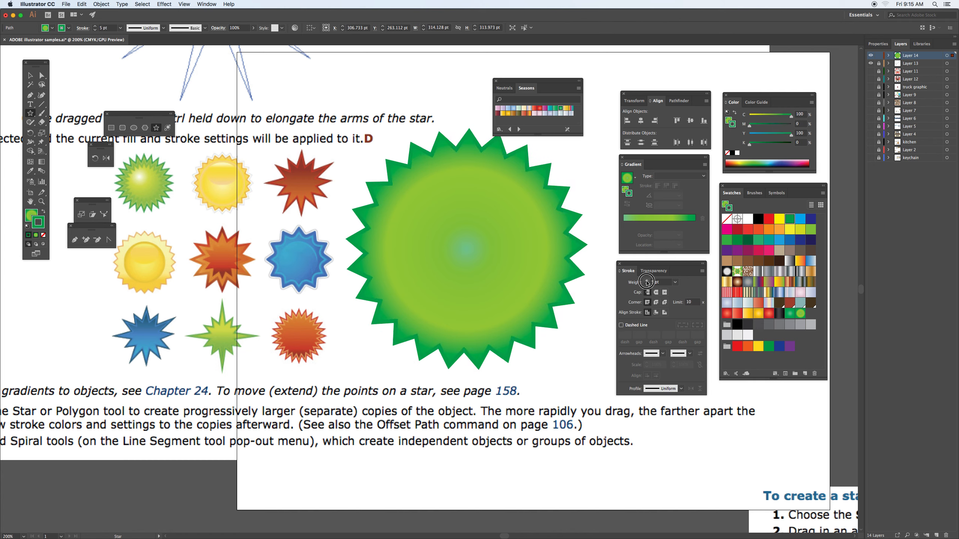
pyautogui.click(646, 281)
pyautogui.click(646, 280)
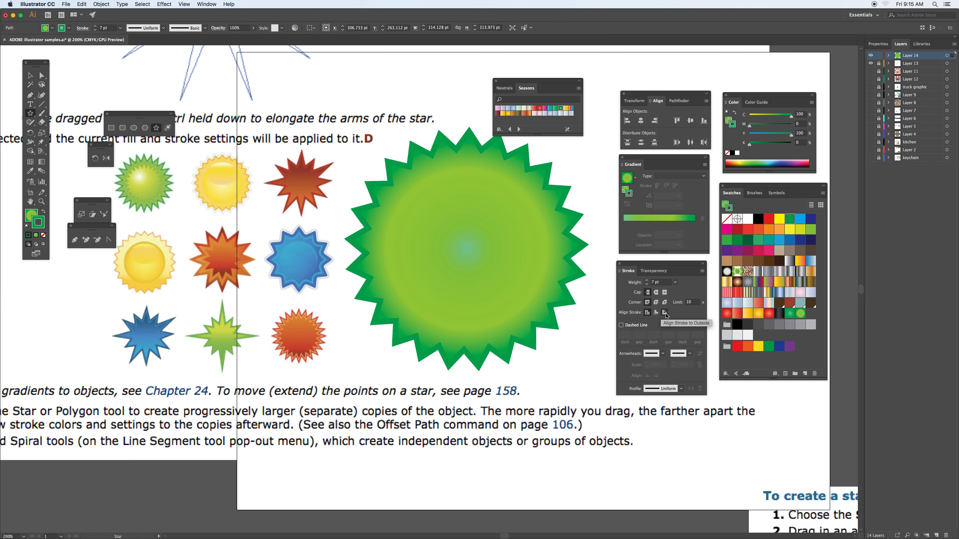
pyautogui.click(665, 313)
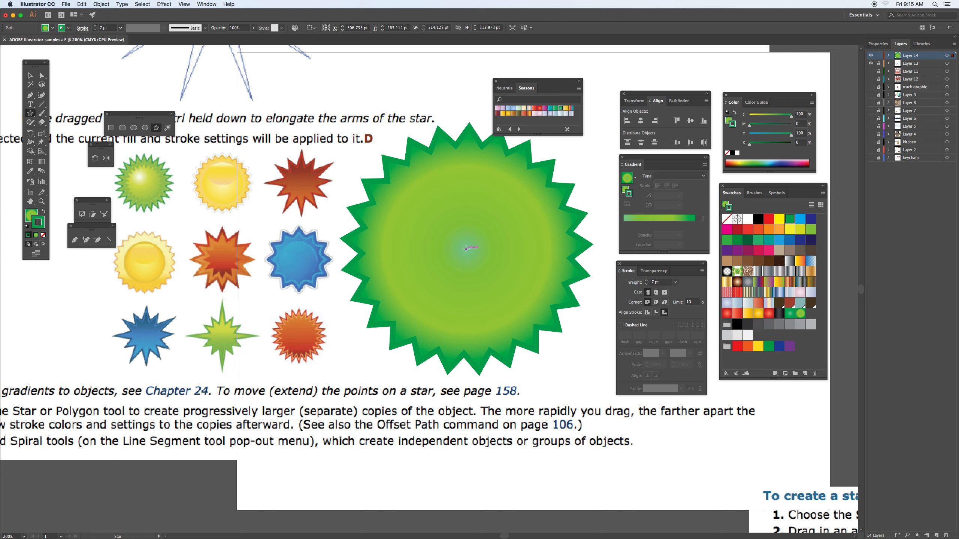
# Step: Draw a concentric star about 236 pt wide inside the large green star and remove its stroke
pyautogui.moveTo(466, 248); pyautogui.dragTo(525, 316)
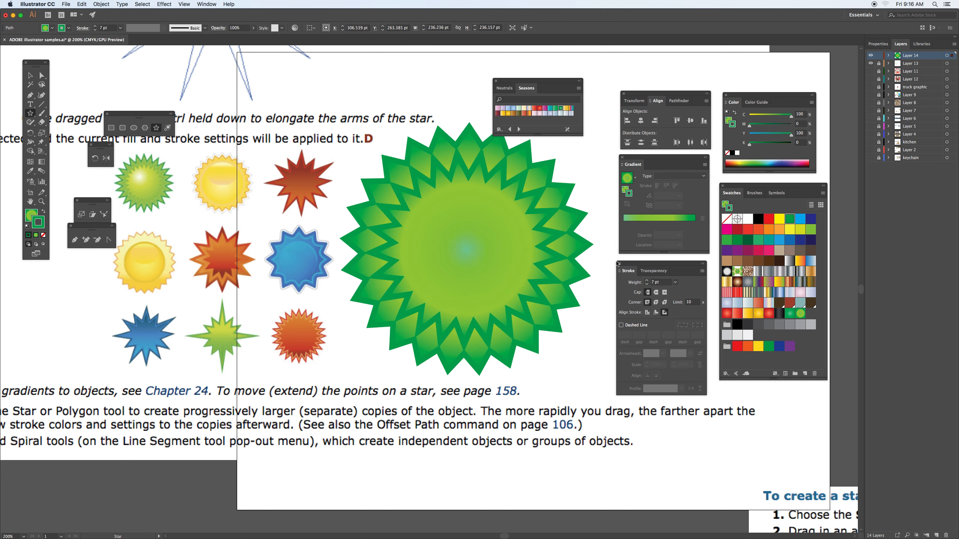
pyautogui.click(44, 235)
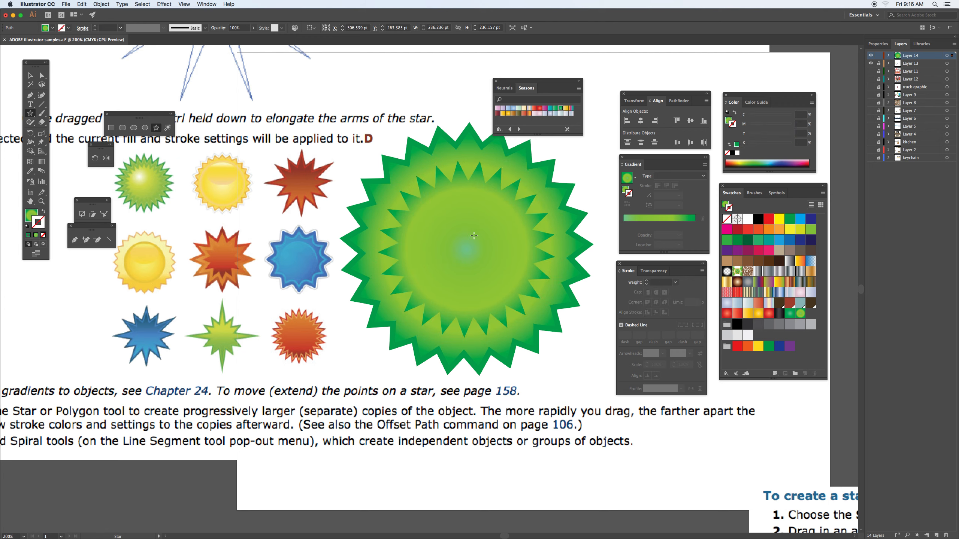
# Step: Shift the inner star's radial gradient centre up and to the left, and remove its teal colour stop
pyautogui.press('g')
pyautogui.click(31, 214)
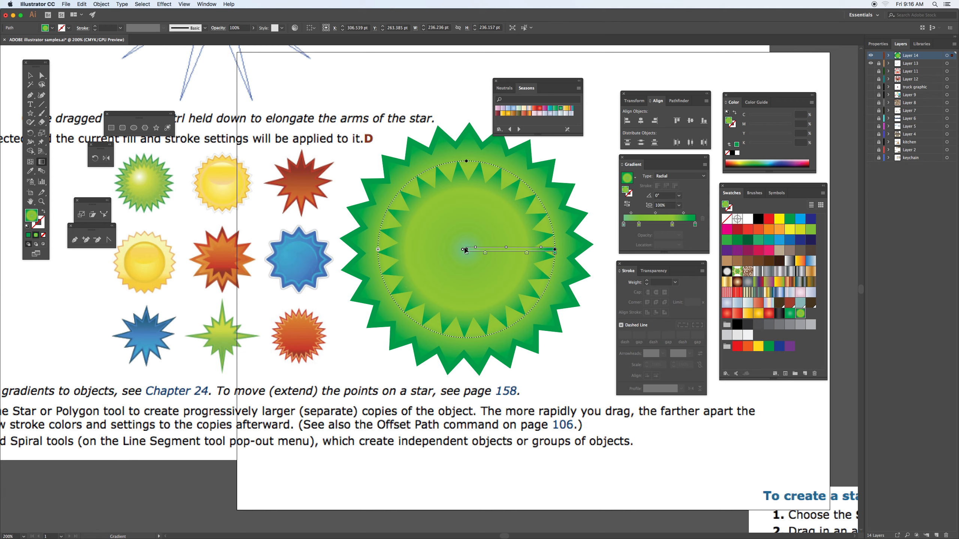
pyautogui.moveTo(466, 249)
pyautogui.mouseDown()
pyautogui.moveTo(460, 228)
pyautogui.moveTo(446, 227)
pyautogui.mouseUp()
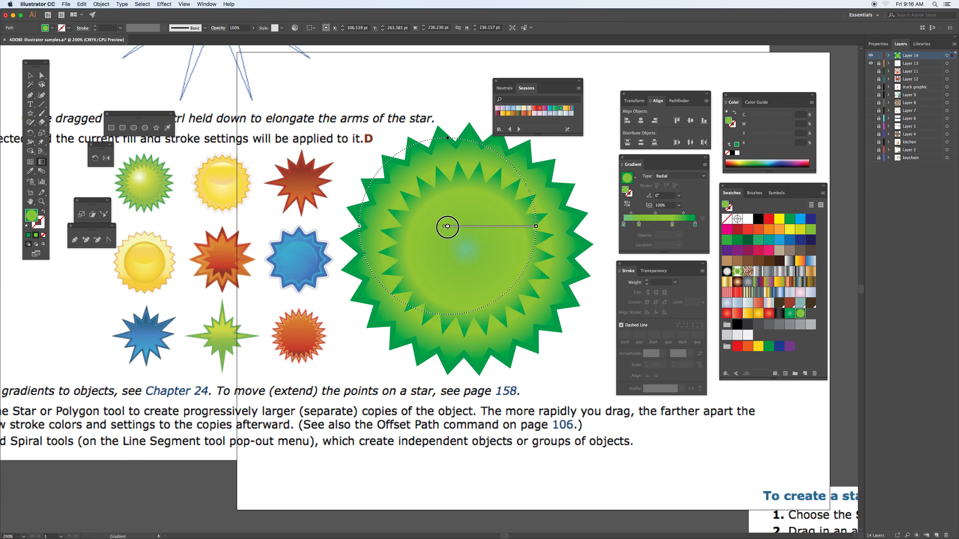
pyautogui.moveTo(447, 233); pyautogui.dragTo(448, 244)
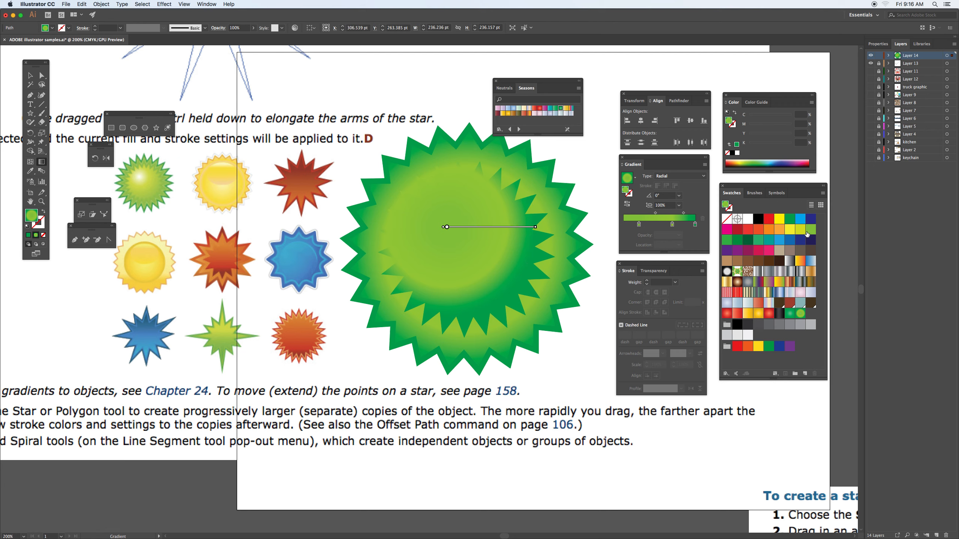
# Step: Add a yellow stop at about 17% and a white stop at about 4% to the inner star's gradient
pyautogui.moveTo(778, 220); pyautogui.dragTo(635, 225)
pyautogui.moveTo(747, 219); pyautogui.dragTo(626, 224)
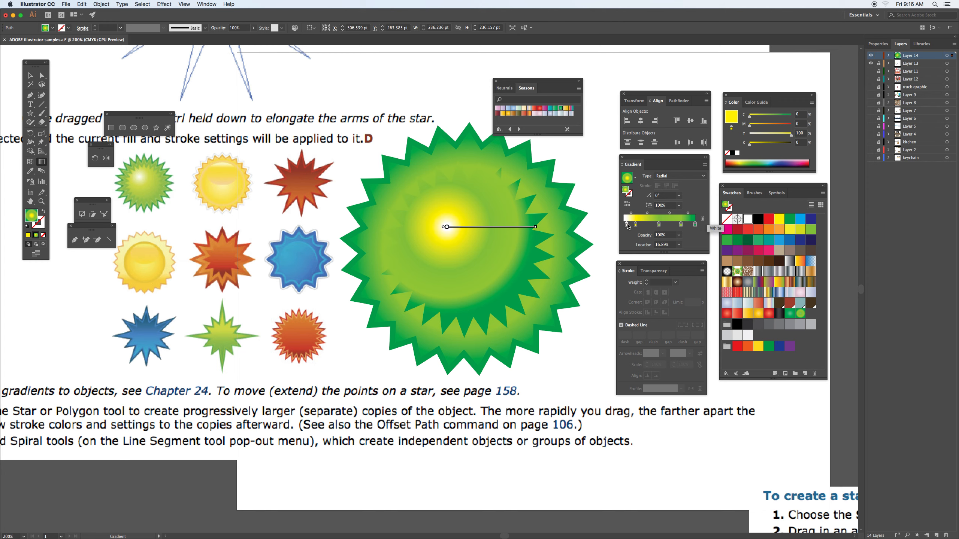
pyautogui.moveTo(447, 228)
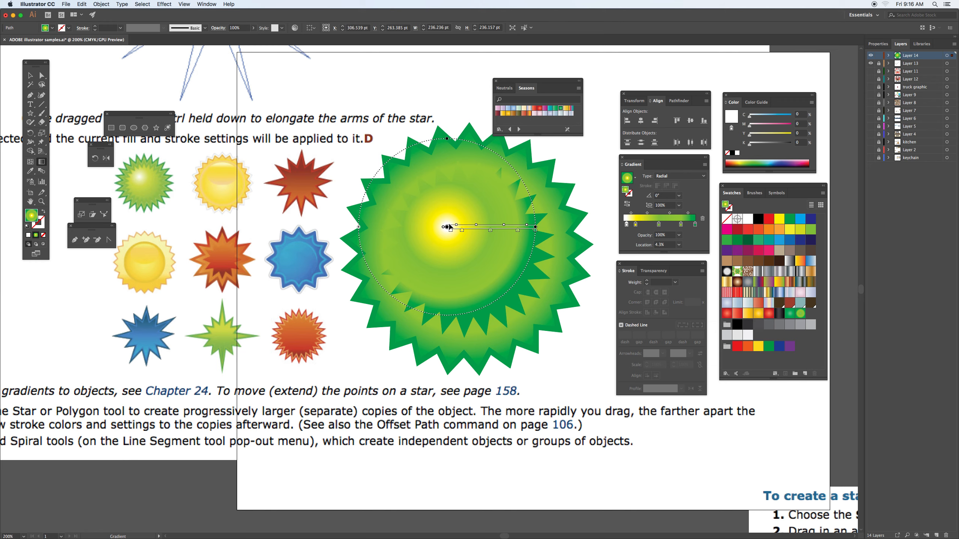
# Step: Apply a solid green stroke to the inner star
pyautogui.click(39, 222)
pyautogui.click(811, 232)
pyautogui.click(792, 222)
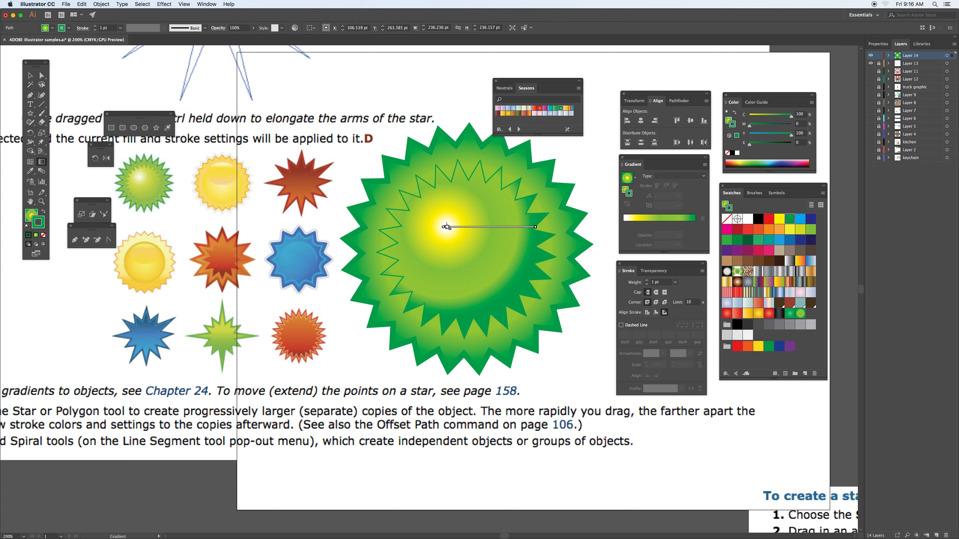
# Step: Nudge the inner star's gradient centre slightly to the right and enlarge the gradient radius beyond the star's edge
pyautogui.click(447, 227)
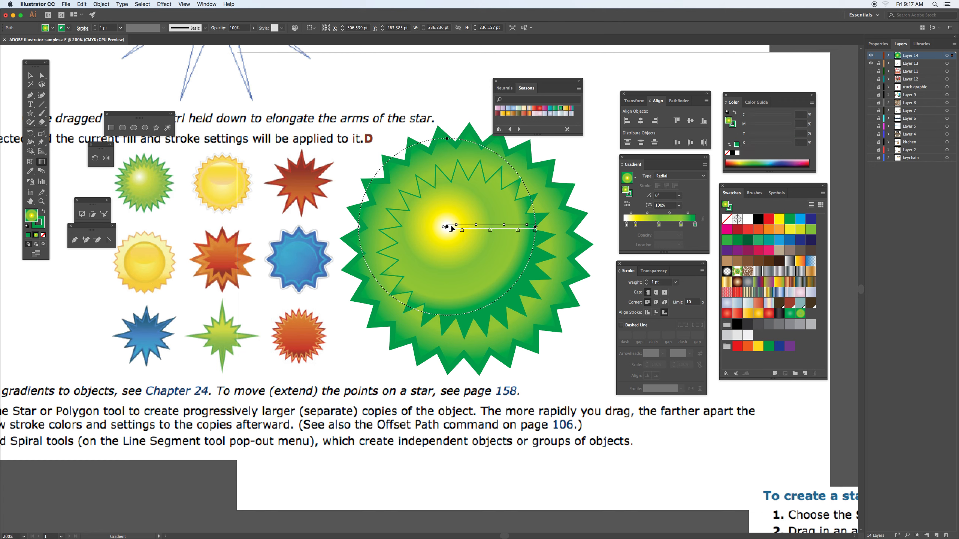
pyautogui.moveTo(448, 229)
pyautogui.mouseDown()
pyautogui.moveTo(467, 227)
pyautogui.moveTo(454, 226)
pyautogui.mouseUp()
pyautogui.moveTo(543, 225); pyautogui.dragTo(575, 225)
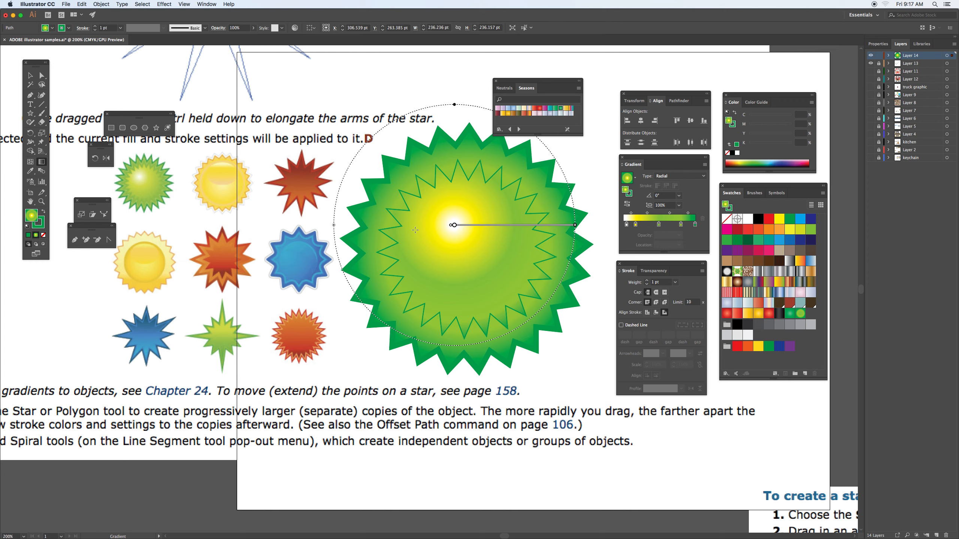
# Step: Set the inner star's stroke weight to 3 pt
pyautogui.click(38, 222)
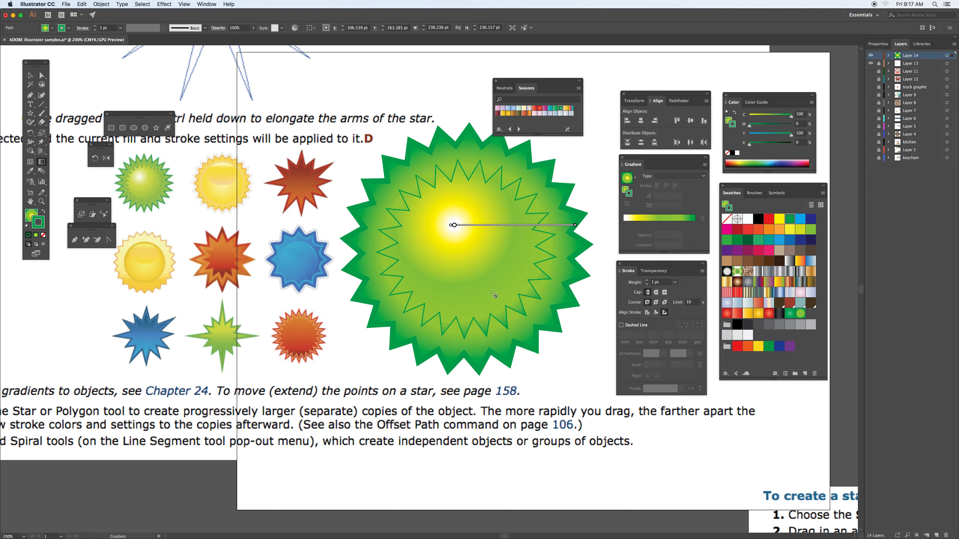
pyautogui.click(645, 281)
pyautogui.click(645, 281)
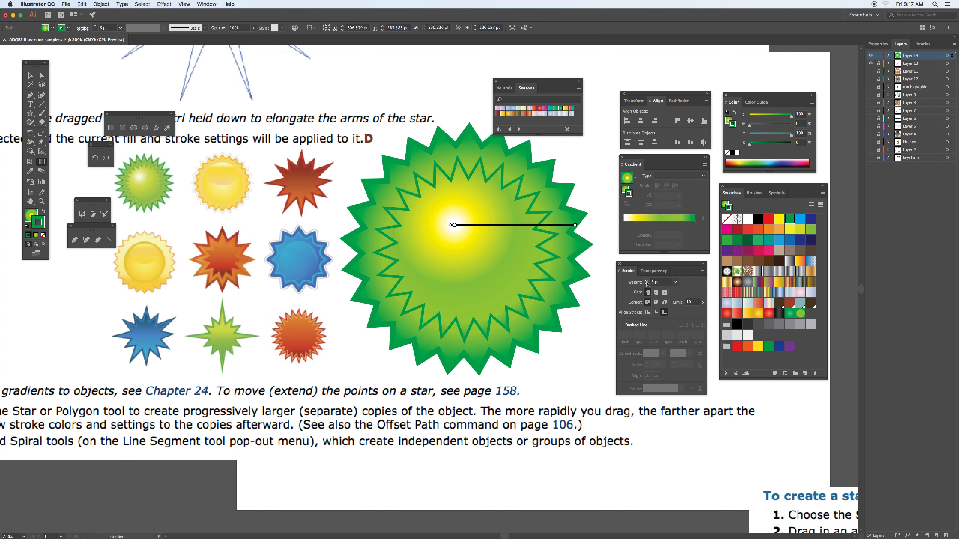
# Step: Group the two green stars and move the group to the lower right corner of the artboard
pyautogui.click(30, 76)
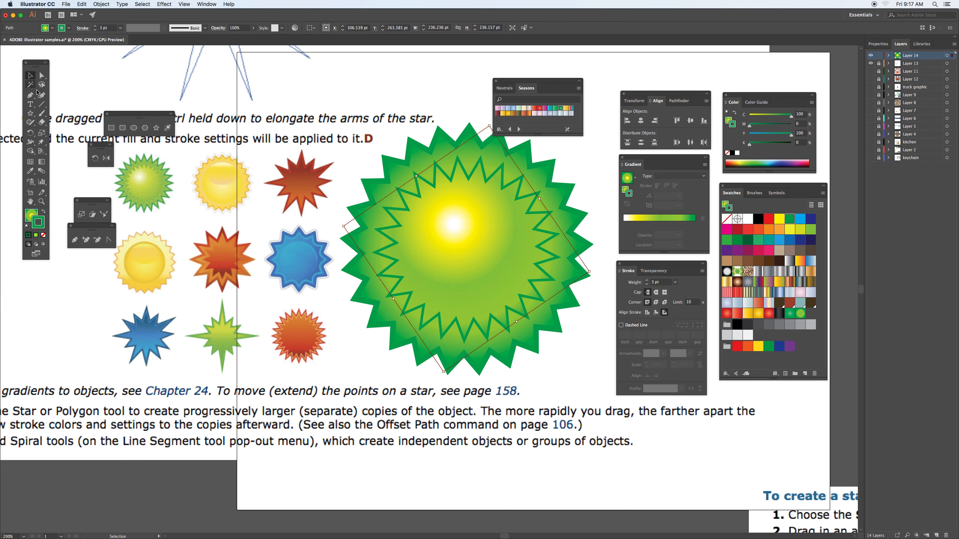
pyautogui.moveTo(584, 161); pyautogui.dragTo(741, 523)
pyautogui.press('a')
pyautogui.press('v')
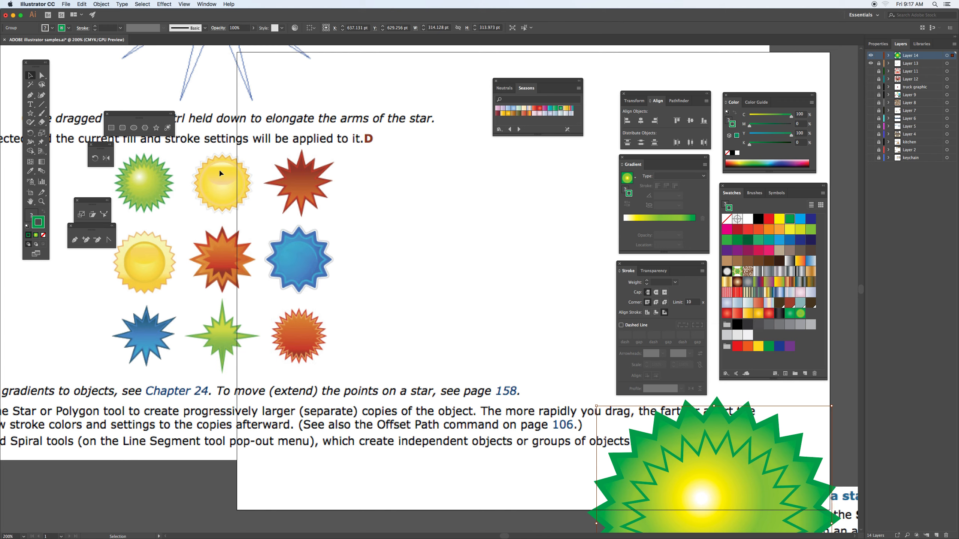
# Step: Draw a short-pointed star about 249 pt wide in the empty area beside the sample stars
pyautogui.click(31, 113)
pyautogui.moveTo(448, 229)
pyautogui.mouseDown()
pyautogui.moveTo(518, 312)
pyautogui.moveTo(509, 298)
pyautogui.mouseUp()
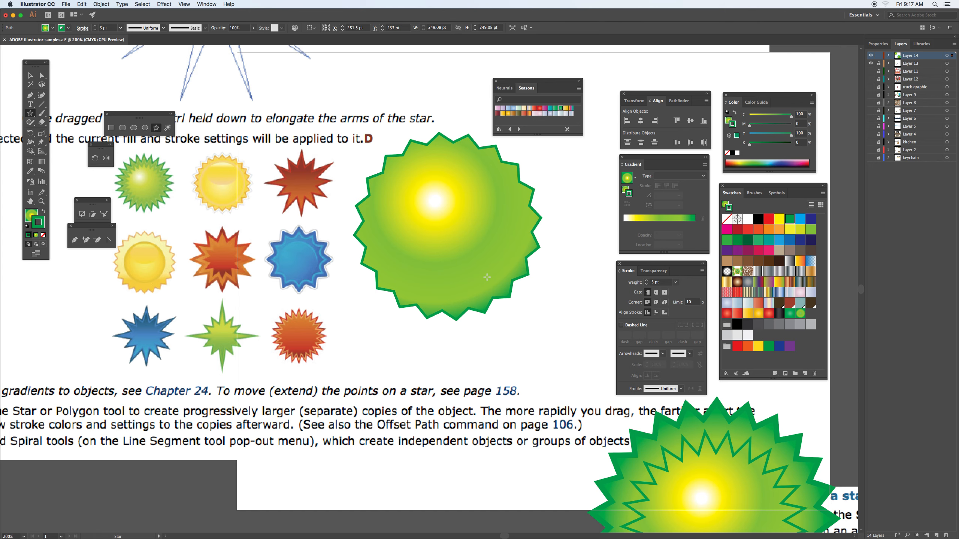
pyautogui.moveTo(476, 270); pyautogui.dragTo(498, 292)
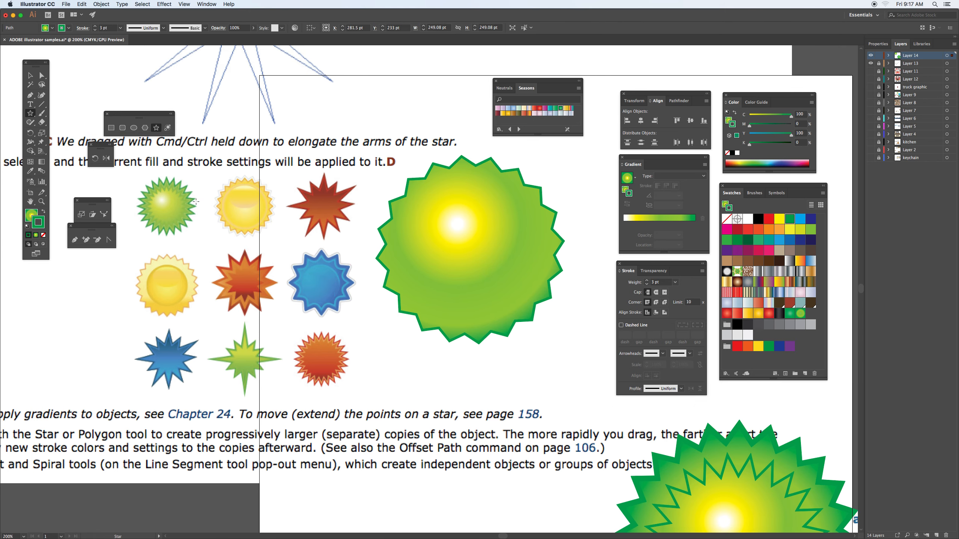
# Step: Save the new star's radial gradient fill as a swatch
pyautogui.click(31, 215)
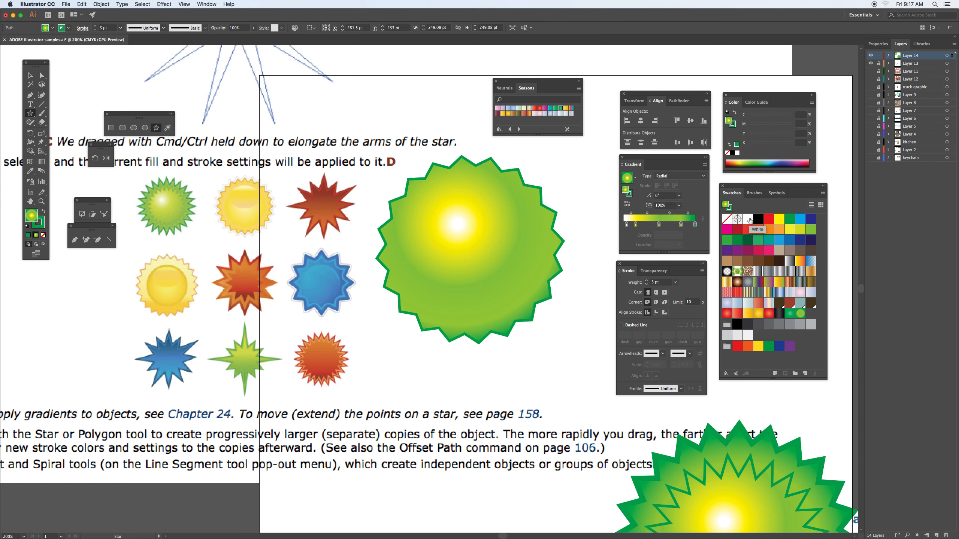
pyautogui.click(635, 180)
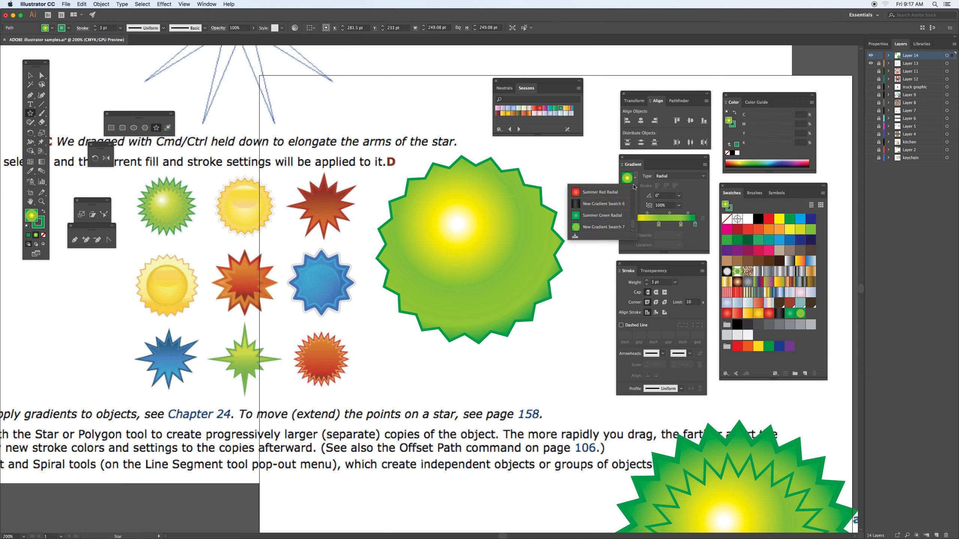
pyautogui.click(576, 239)
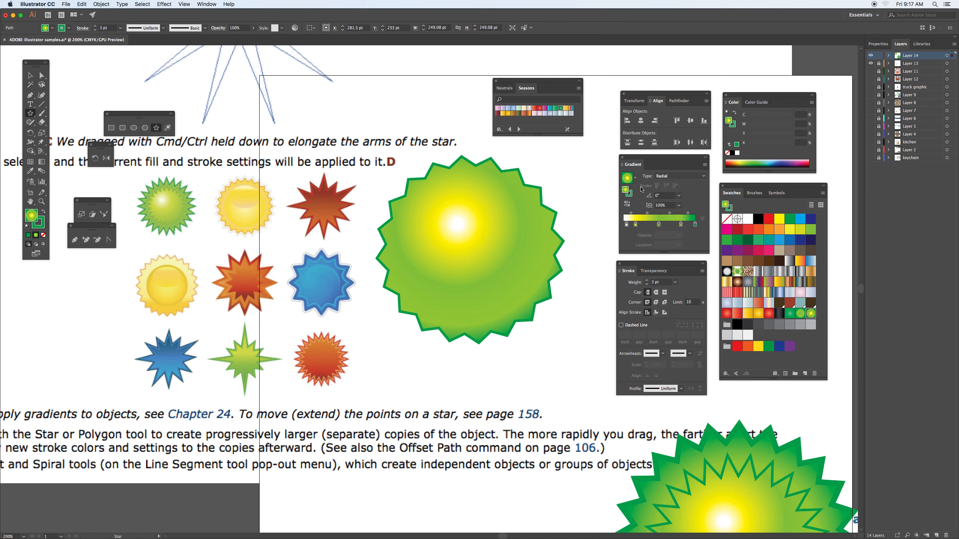
# Step: Fill the short-pointed star with white and apply the pale blue-grey linear gradient swatch to its stroke
pyautogui.press('v')
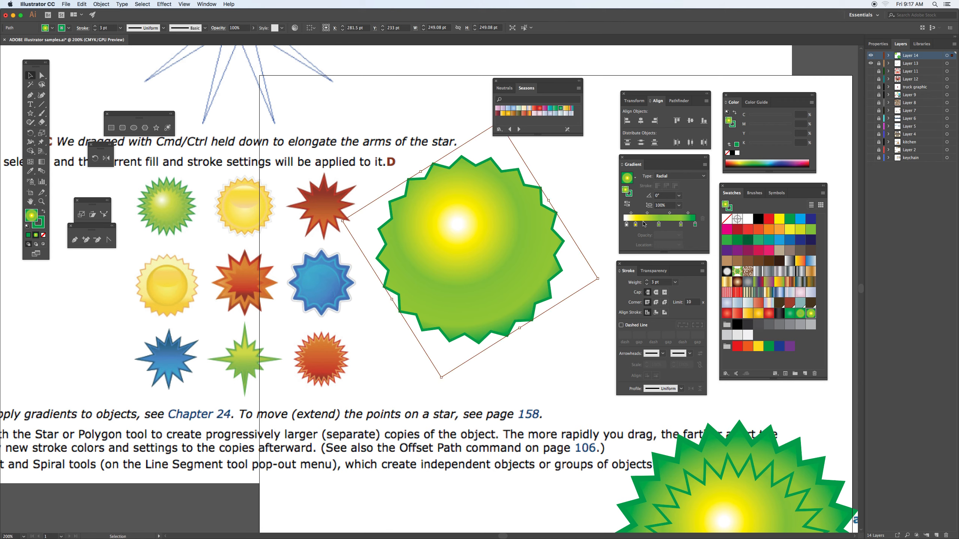
pyautogui.click(747, 219)
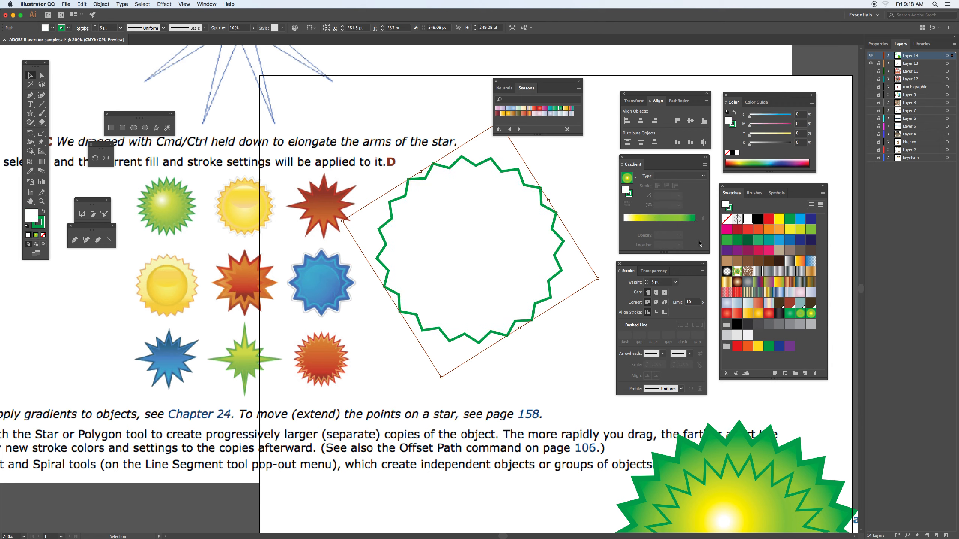
pyautogui.click(36, 223)
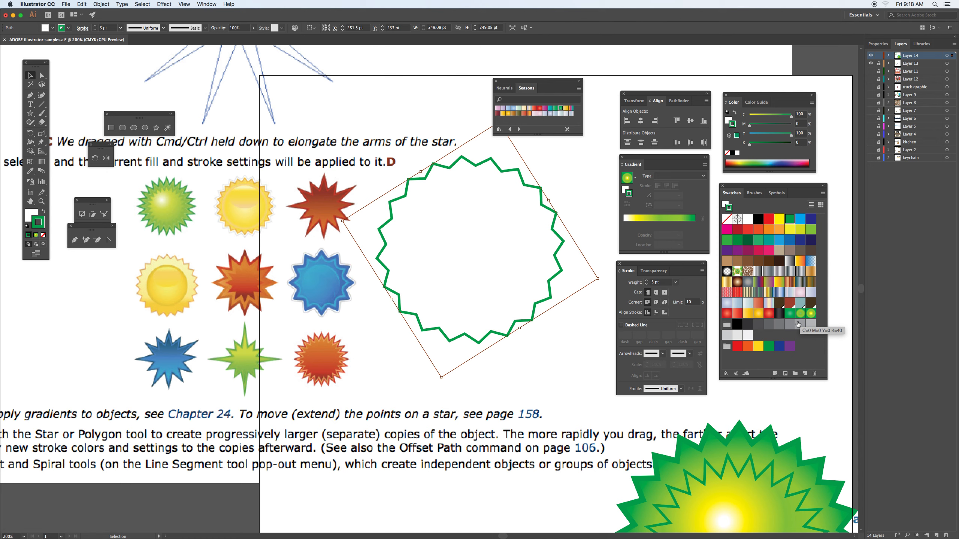
pyautogui.click(749, 303)
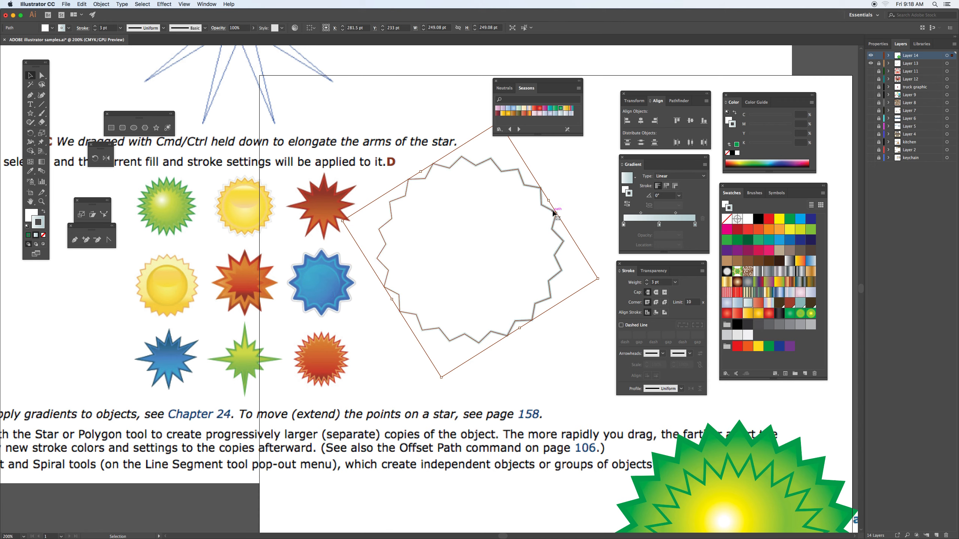
# Step: Draw a slightly smaller concentric star about 232 pt wide inside the white star
pyautogui.click(155, 128)
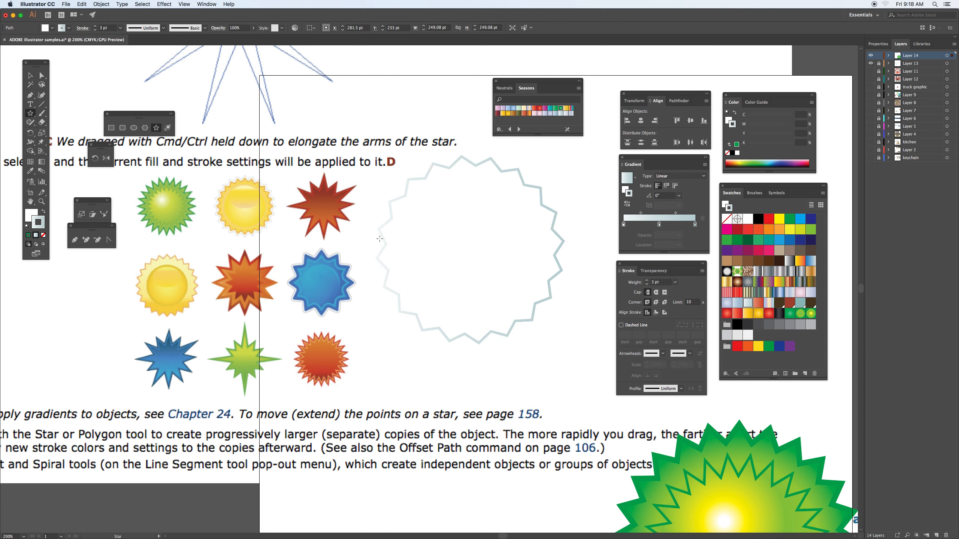
pyautogui.moveTo(466, 252); pyautogui.dragTo(528, 316)
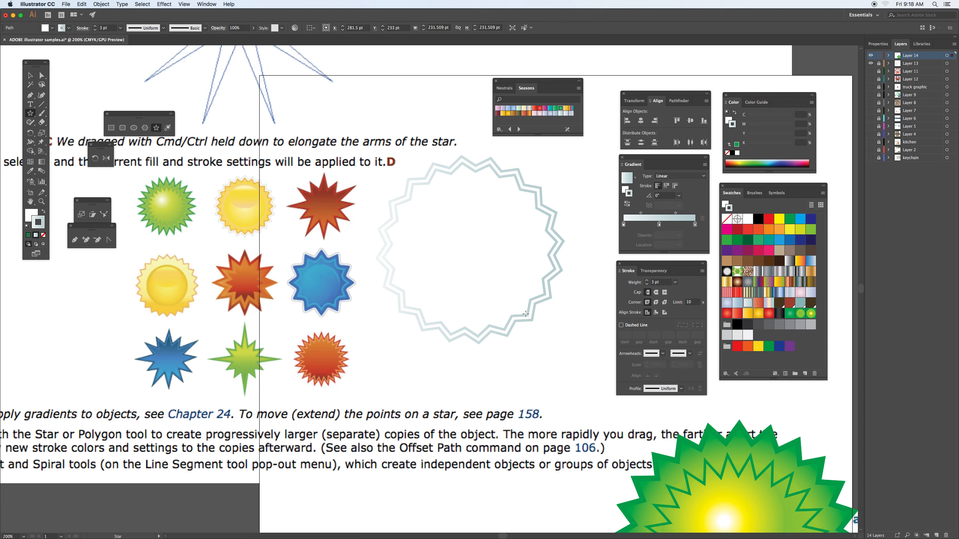
# Step: Give the inner star a light orange stroke and fill it with New Gradient Swatch 5
pyautogui.click(780, 230)
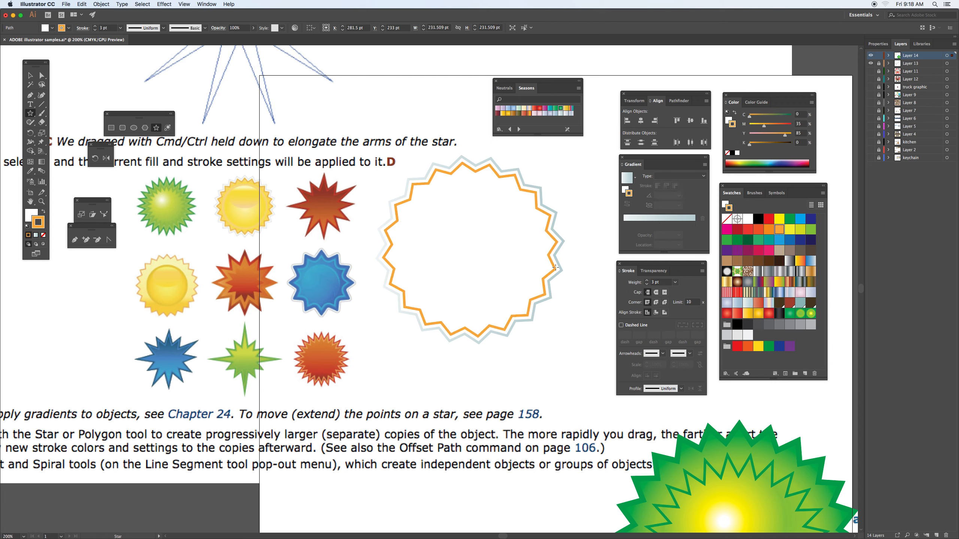
pyautogui.press('x')
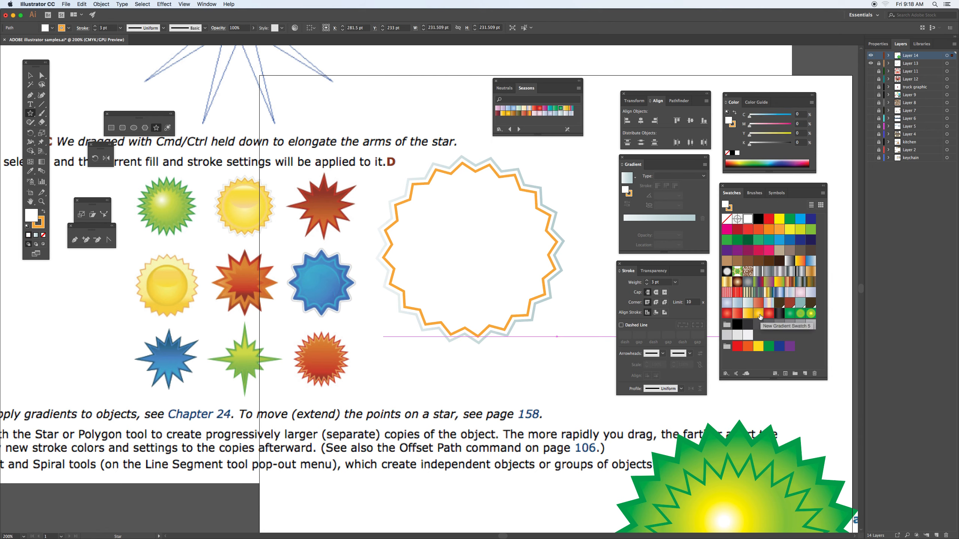
pyautogui.click(759, 314)
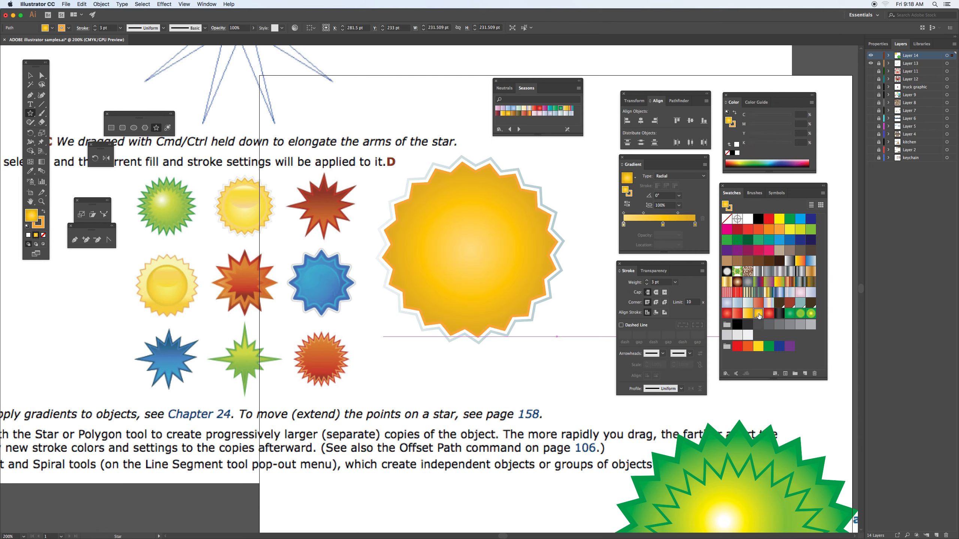
# Step: Move the orange gradient's pale first stop to about 31% and add a white stop near the gradient's start
pyautogui.press('g')
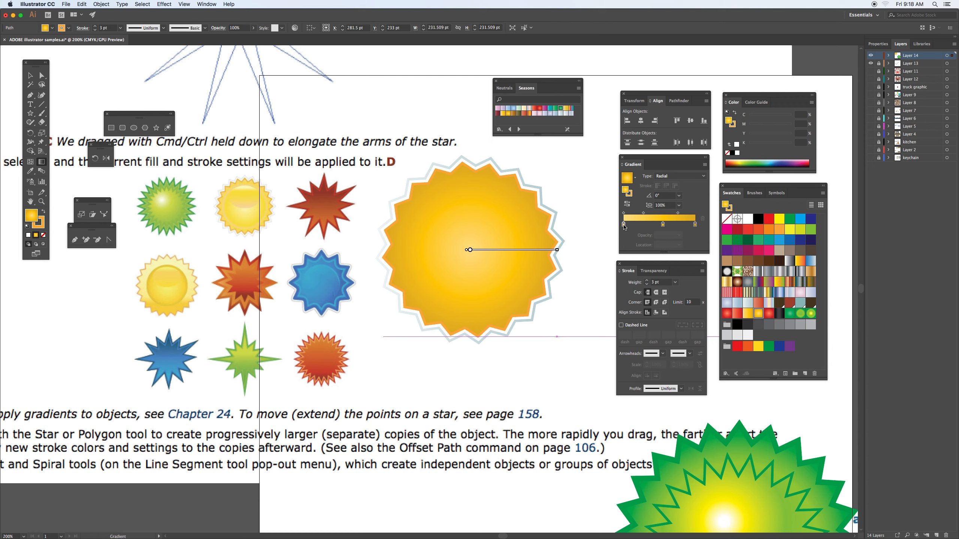
pyautogui.moveTo(623, 225); pyautogui.dragTo(645, 225)
pyautogui.moveTo(747, 219); pyautogui.dragTo(631, 225)
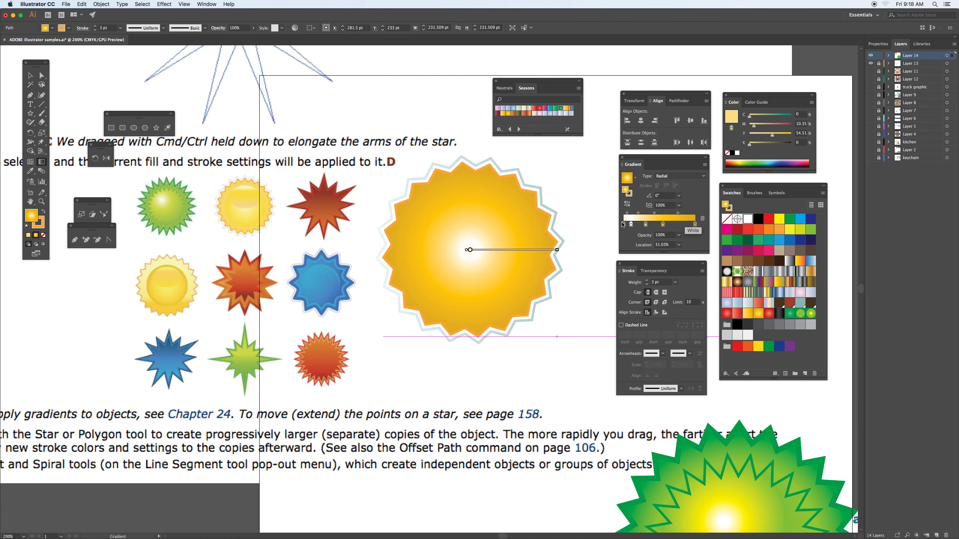
# Step: Add a yellow-orange stop at about 60% to the inner star's radial gradient and shift its highlight slightly above the centre
pyautogui.click(664, 225)
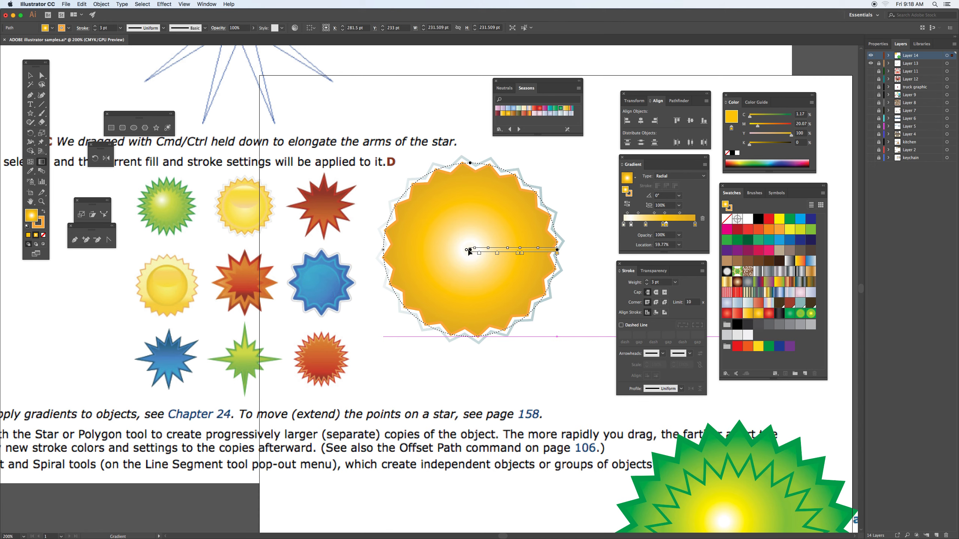
pyautogui.moveTo(469, 250); pyautogui.dragTo(471, 246)
pyautogui.moveTo(475, 237); pyautogui.dragTo(475, 234)
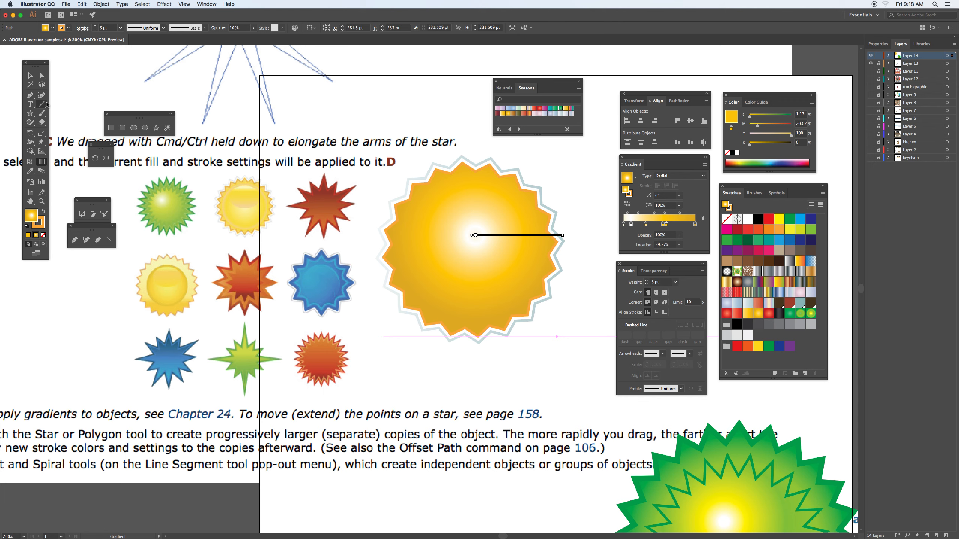
# Step: Draw an ellipse about 127.5 by 72 pt over the orange star's upper half and change its gradient fill to Linear
pyautogui.click(133, 128)
pyautogui.moveTo(425, 203); pyautogui.dragTo(521, 255)
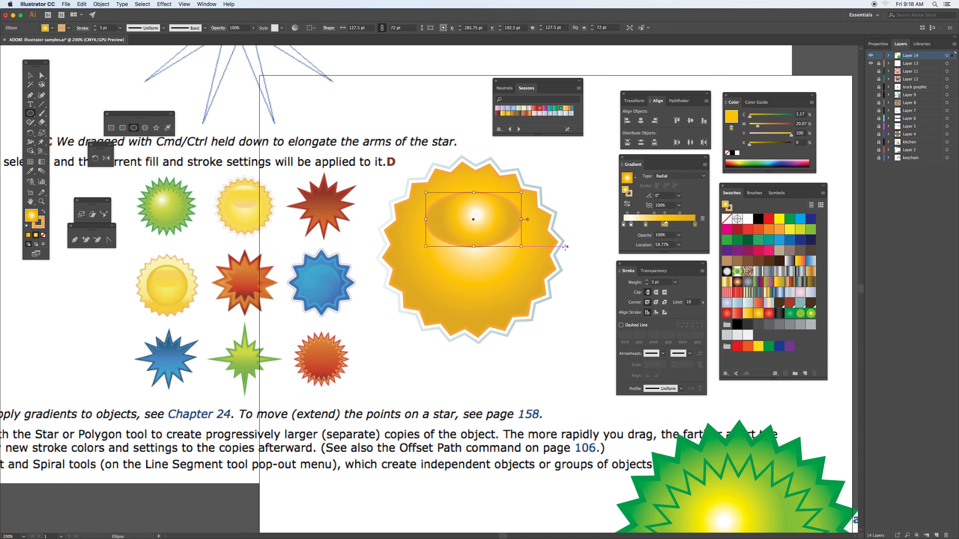
pyautogui.click(688, 176)
pyautogui.click(683, 186)
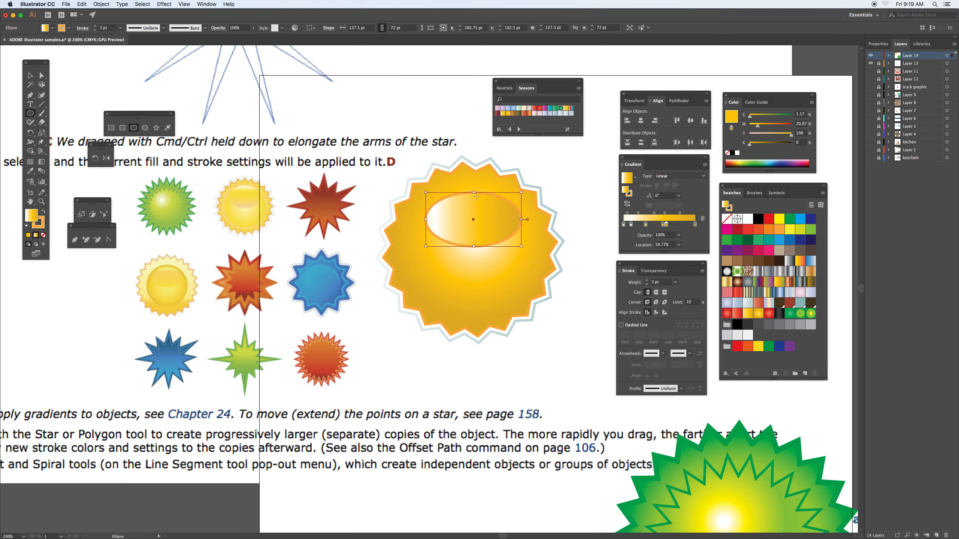
# Step: Stretch the ellipse upward to about 76.5 pt high and run its gradient vertically at -90° with white at the top
pyautogui.moveTo(475, 191); pyautogui.dragTo(479, 189)
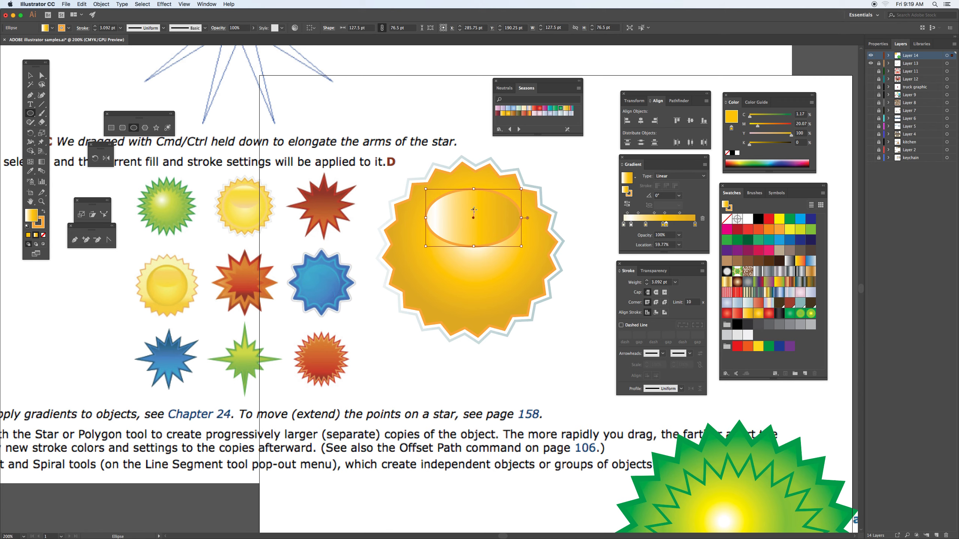
pyautogui.press('g')
pyautogui.moveTo(474, 195); pyautogui.dragTo(473, 253)
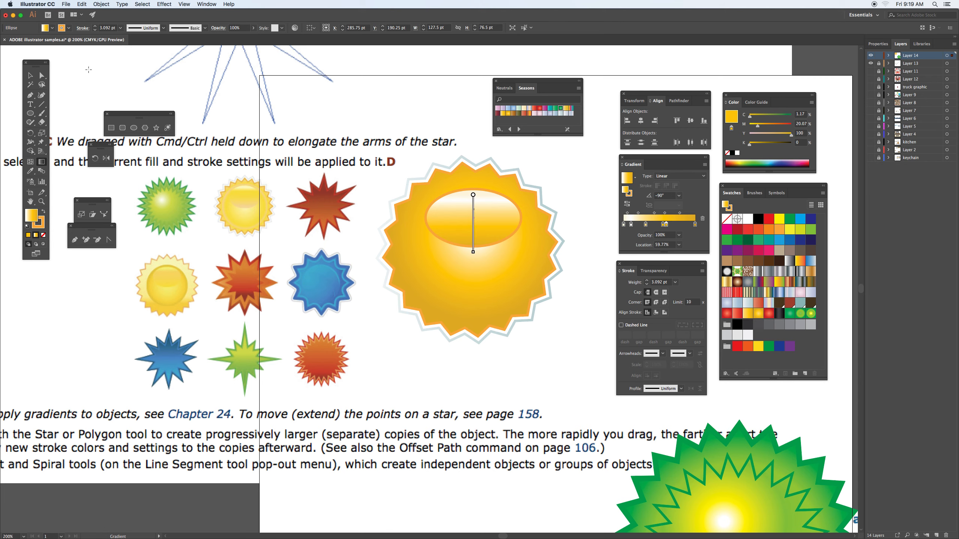
# Step: Group the stars and ellipse of the orange badge, move the group straight down beside the green badge, and deselect it
pyautogui.click(30, 75)
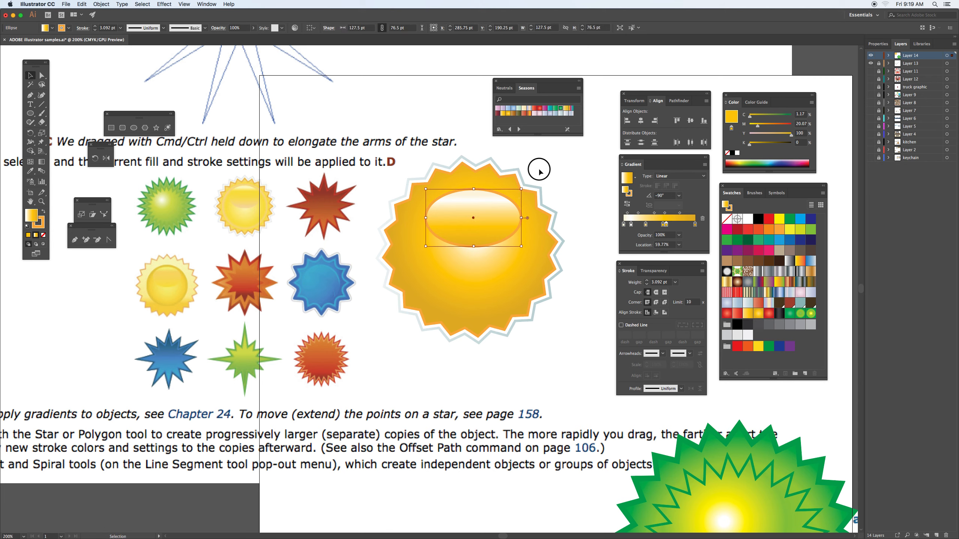
pyautogui.keyDown('shift'); pyautogui.click(482, 268); pyautogui.keyUp('shift')
pyautogui.press('super+g')
pyautogui.click(492, 232)
pyautogui.moveTo(492, 232); pyautogui.dragTo(504, 483)
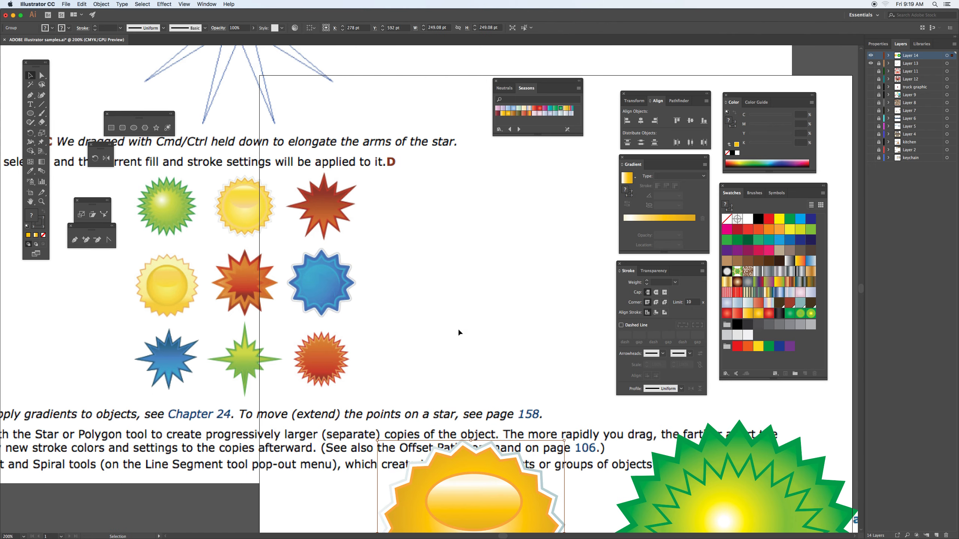
pyautogui.click(416, 265)
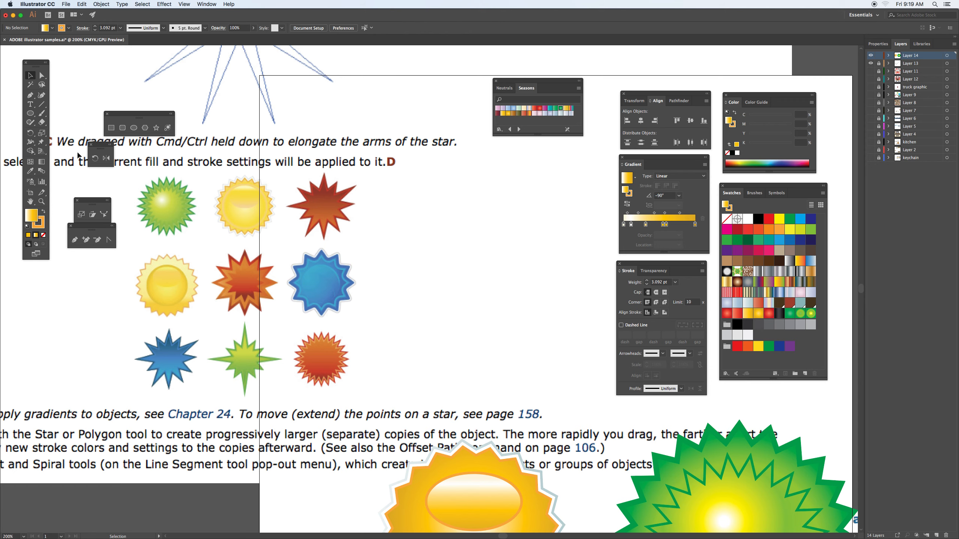
# Step: Draw a long-armed eleven-pointed star about 302 pt wide in the empty area above the orange badge
pyautogui.click(156, 128)
pyautogui.moveTo(461, 267); pyautogui.dragTo(489, 371)
pyautogui.press('Down')
pyautogui.press('Down')
pyautogui.press('Down')
pyautogui.press('Down')
pyautogui.press('Down')
pyautogui.press('Down')
pyautogui.press('Down')
pyautogui.press('Down')
pyautogui.press('Down')
pyautogui.press('Up')
pyautogui.press('Up')
pyautogui.press('Up')
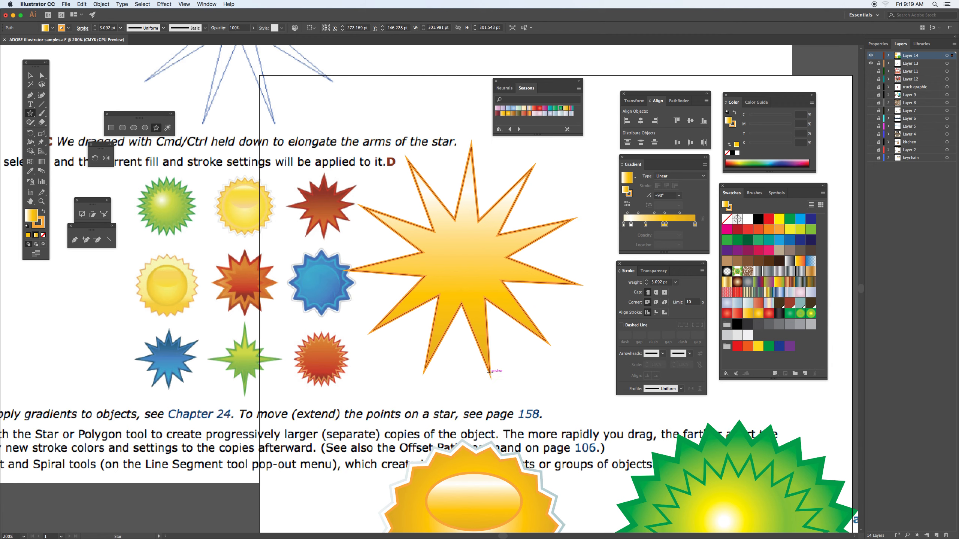
# Step: Give the eleven-pointed star a dark red stroke and fill it with the red-orange linear gradient swatch
pyautogui.press('x')
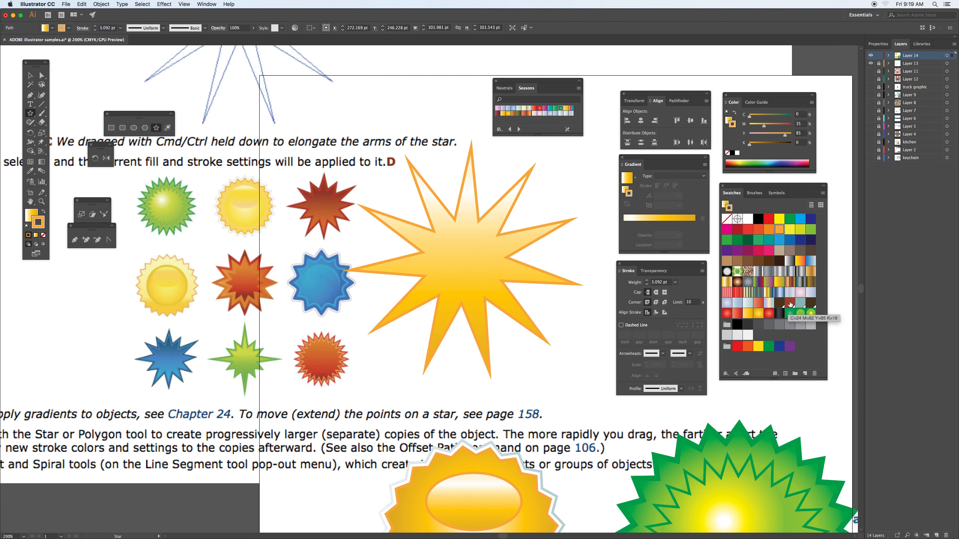
pyautogui.click(789, 304)
pyautogui.press('x')
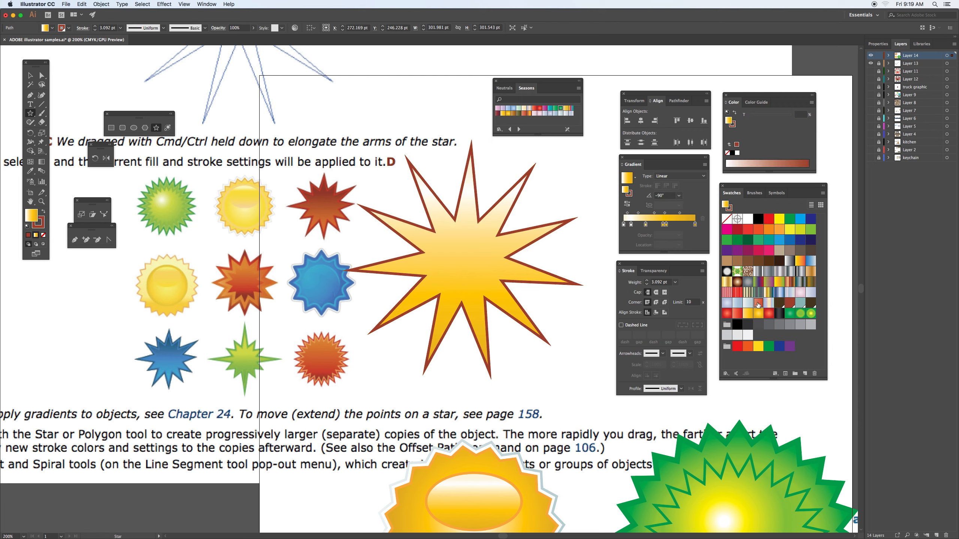
pyautogui.click(757, 304)
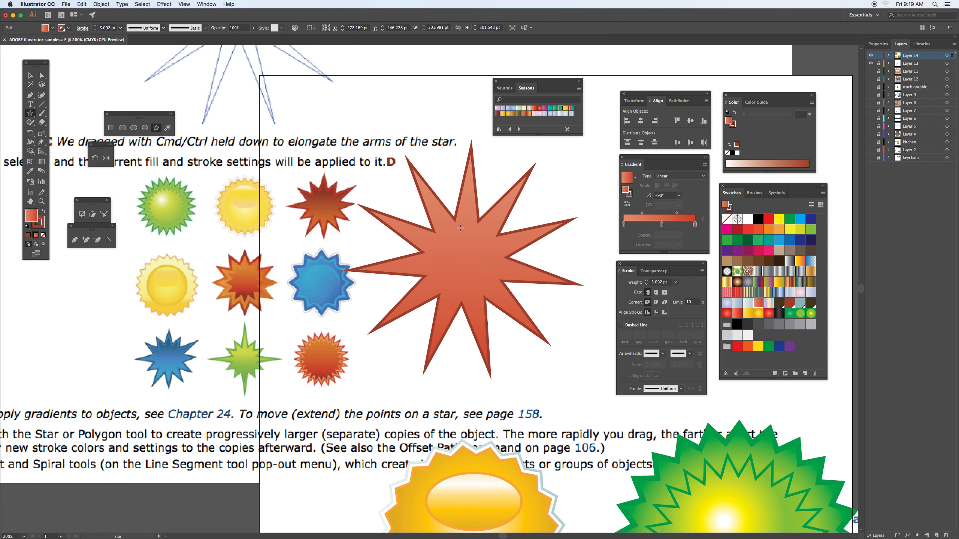
# Step: Redraw the star's linear gradient upward across its centre at 90°, with the darkest red at the top
pyautogui.press('g')
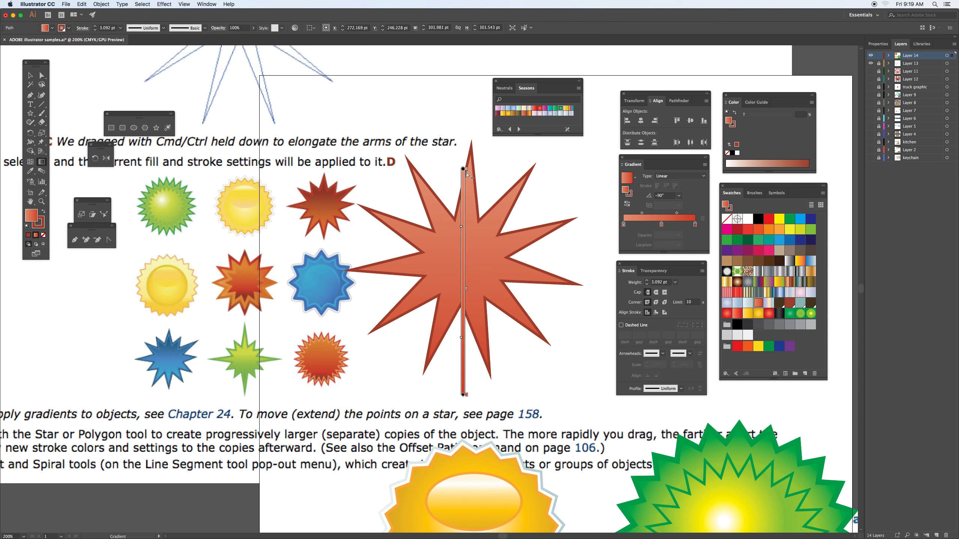
pyautogui.moveTo(467, 209); pyautogui.dragTo(472, 267)
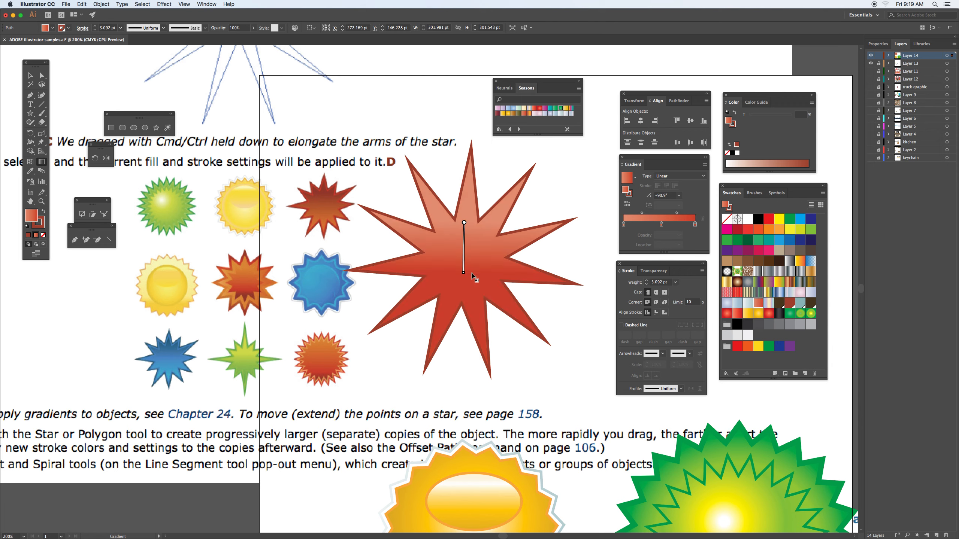
pyautogui.moveTo(466, 209); pyautogui.dragTo(471, 207)
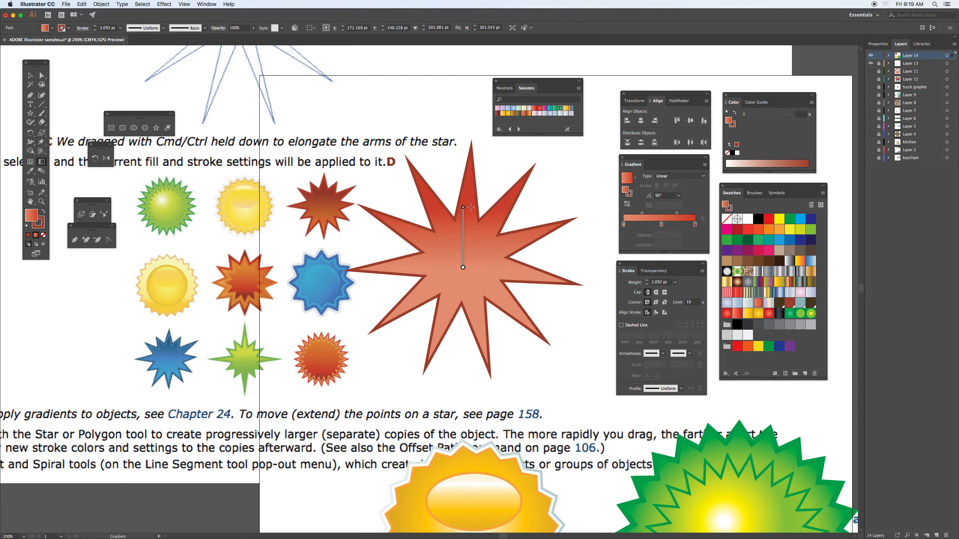
# Step: Shift the red star within the empty area and try to pull in one of its lower points
pyautogui.press('a')
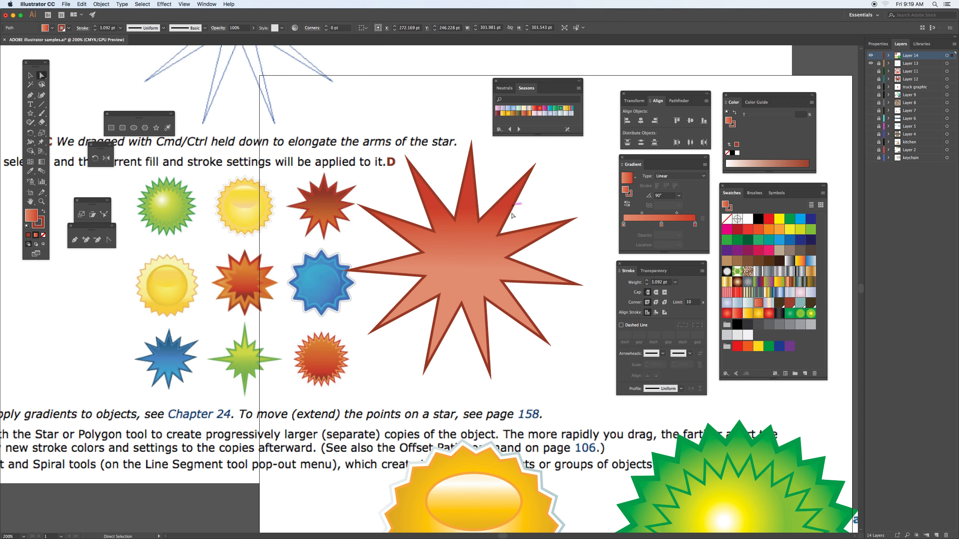
pyautogui.moveTo(480, 251); pyautogui.dragTo(514, 252)
pyautogui.press('v')
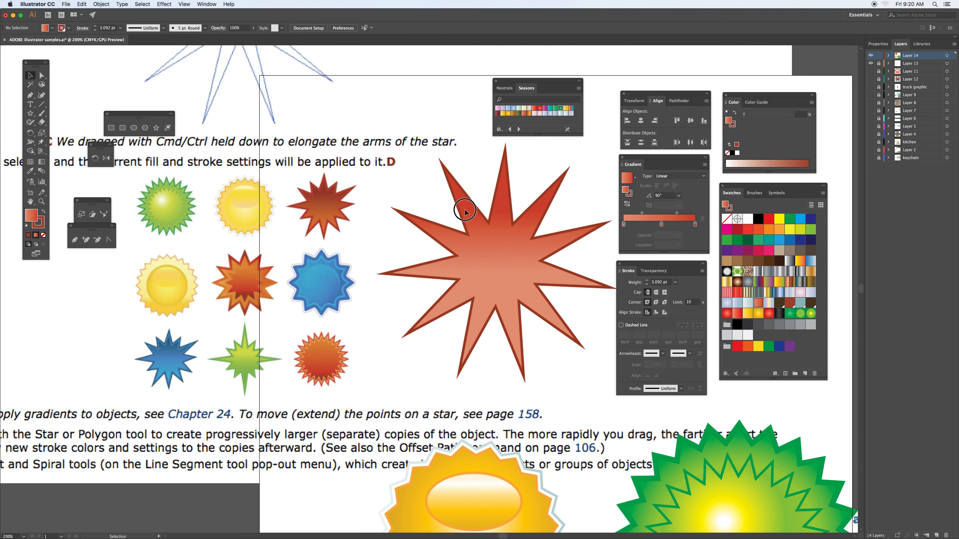
pyautogui.moveTo(464, 212); pyautogui.dragTo(454, 227)
pyautogui.click(42, 76)
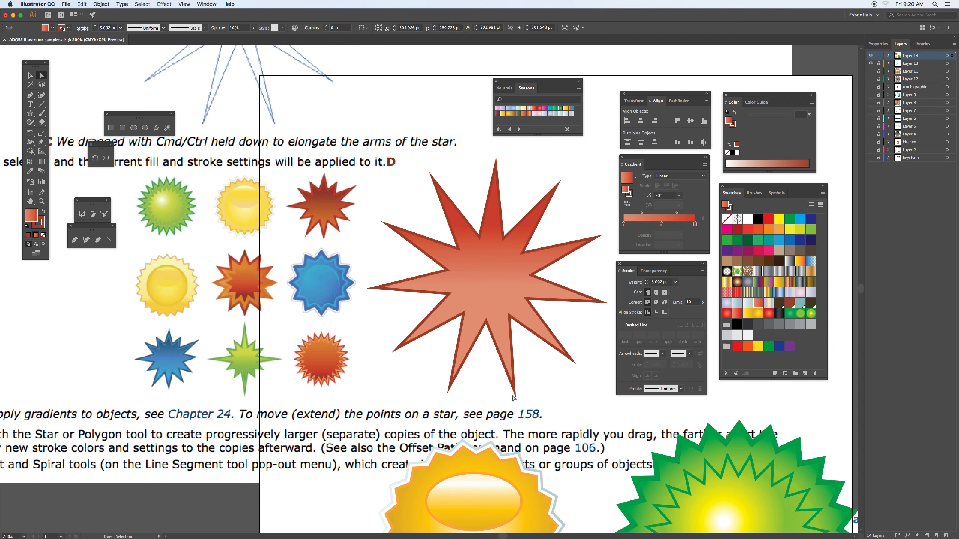
pyautogui.moveTo(515, 391); pyautogui.dragTo(515, 370)
# Step: Move the red star down to the left of the orange badge
pyautogui.moveTo(530, 246); pyautogui.dragTo(266, 476)
pyautogui.press('space')
pyautogui.moveTo(430, 422); pyautogui.dragTo(351, 233)
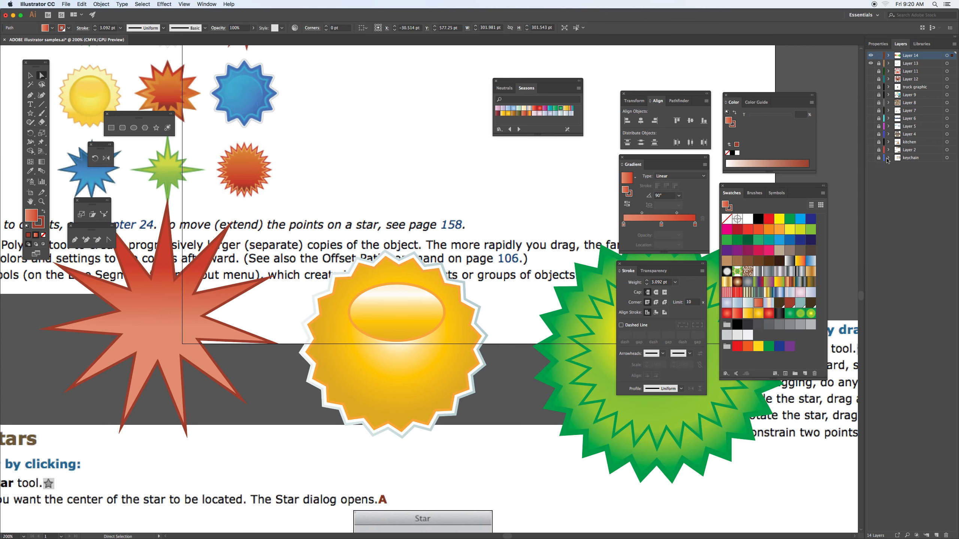
# Step: Hide Layer 13 and all panels so that only the badges and the artboard are in view
pyautogui.click(871, 64)
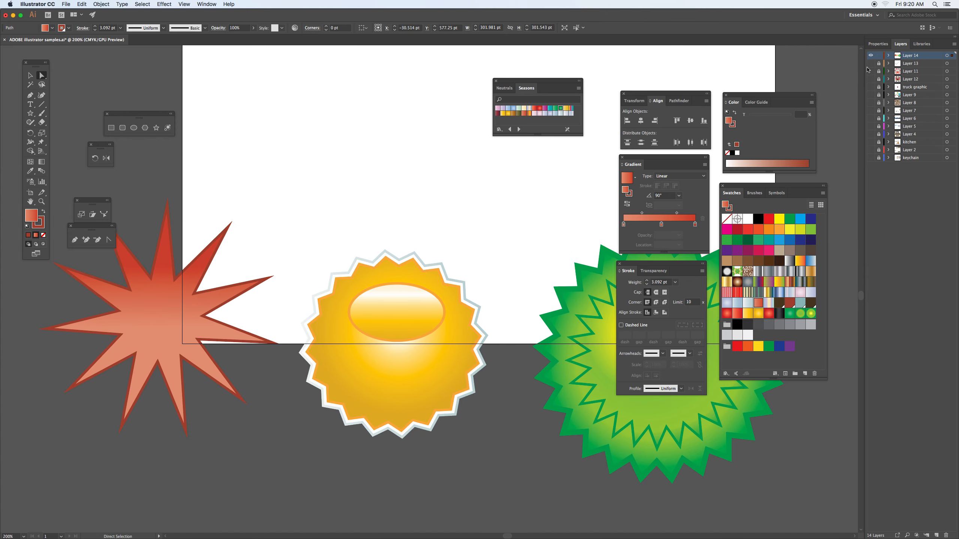
pyautogui.press('Tab')
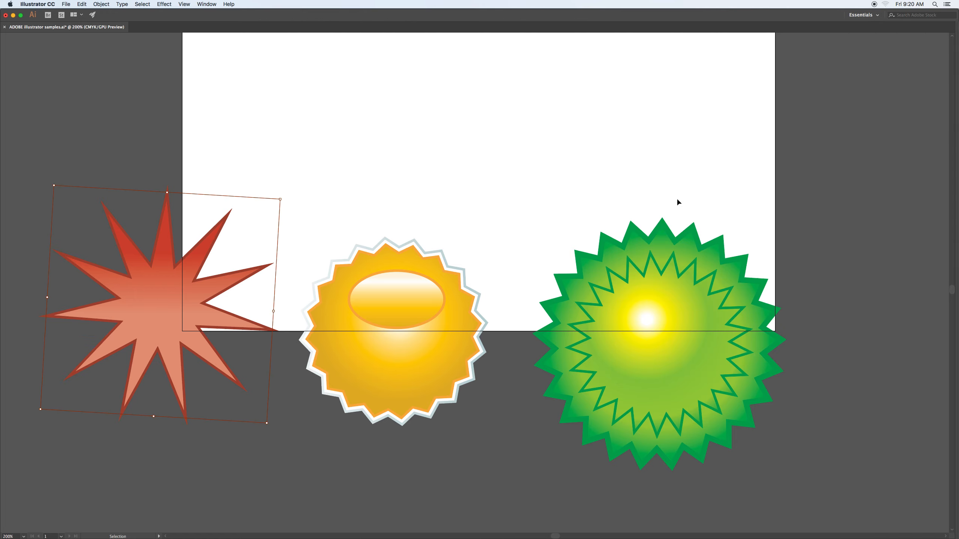
pyautogui.press('super+minus')
pyautogui.press('space')
pyautogui.moveTo(720, 159); pyautogui.dragTo(545, 312)
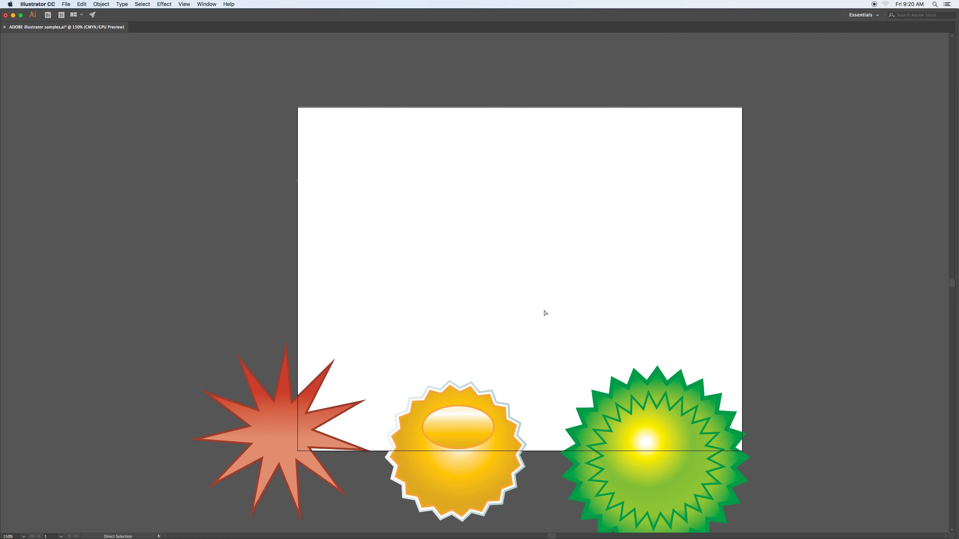
# Step: Select all three badges and move them together up onto the artboard
pyautogui.press('v')
pyautogui.moveTo(322, 331); pyautogui.dragTo(627, 460)
pyautogui.moveTo(486, 425); pyautogui.dragTo(557, 197)
pyautogui.moveTo(674, 255)
pyautogui.mouseDown()
pyautogui.moveTo(681, 261)
pyautogui.moveTo(657, 255)
pyautogui.mouseUp()
# Step: Arrange the badges on the artboard with green at lower right, orange above it and the red star on the left
pyautogui.click(624, 298)
pyautogui.moveTo(719, 242); pyautogui.dragTo(636, 364)
pyautogui.moveTo(535, 222); pyautogui.dragTo(593, 180)
pyautogui.moveTo(359, 202); pyautogui.dragTo(433, 295)
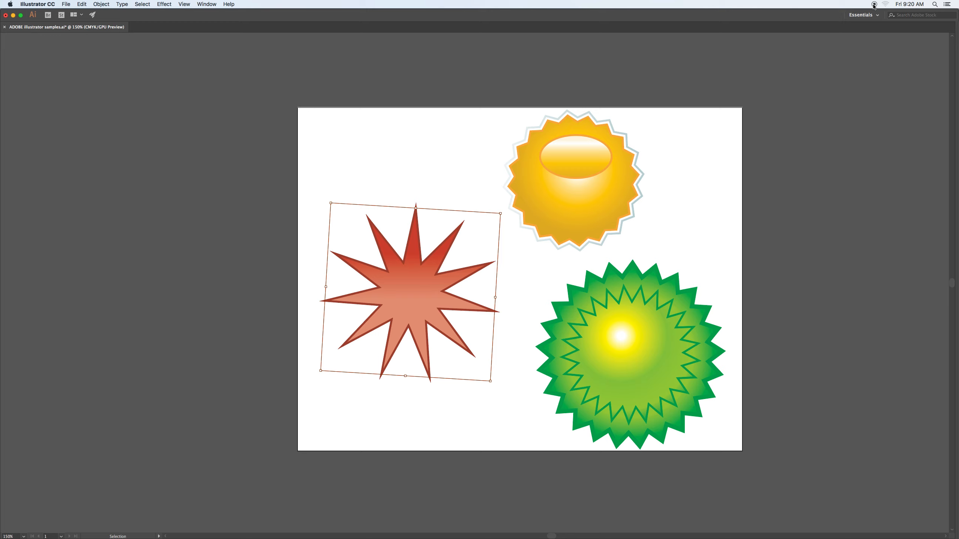
pyautogui.press('super+equal')
pyautogui.press('space')
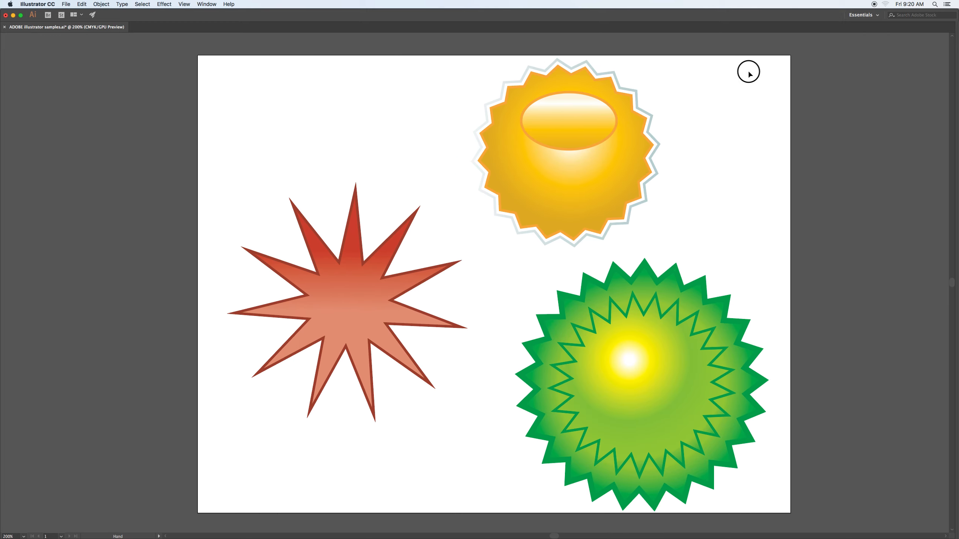